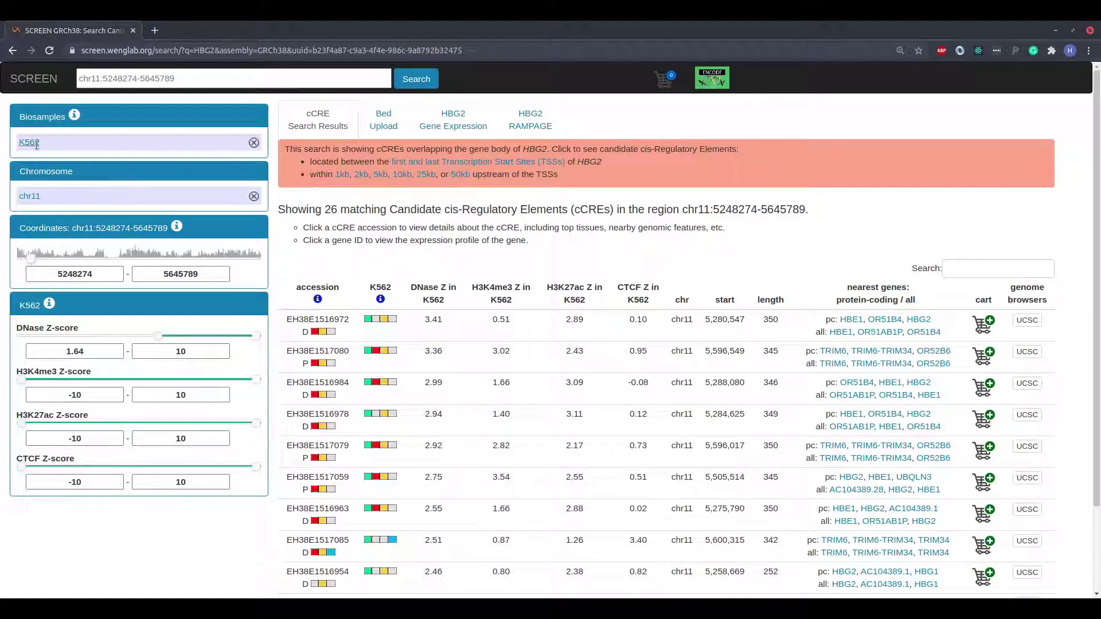
# Step: Examine the K562 cCRE search results for HBG2, including the gene body note, the proximal/distal labels and the colour legend
pyautogui.doubleClick(685, 211)
pyautogui.click(709, 217)
pyautogui.doubleClick(537, 149)
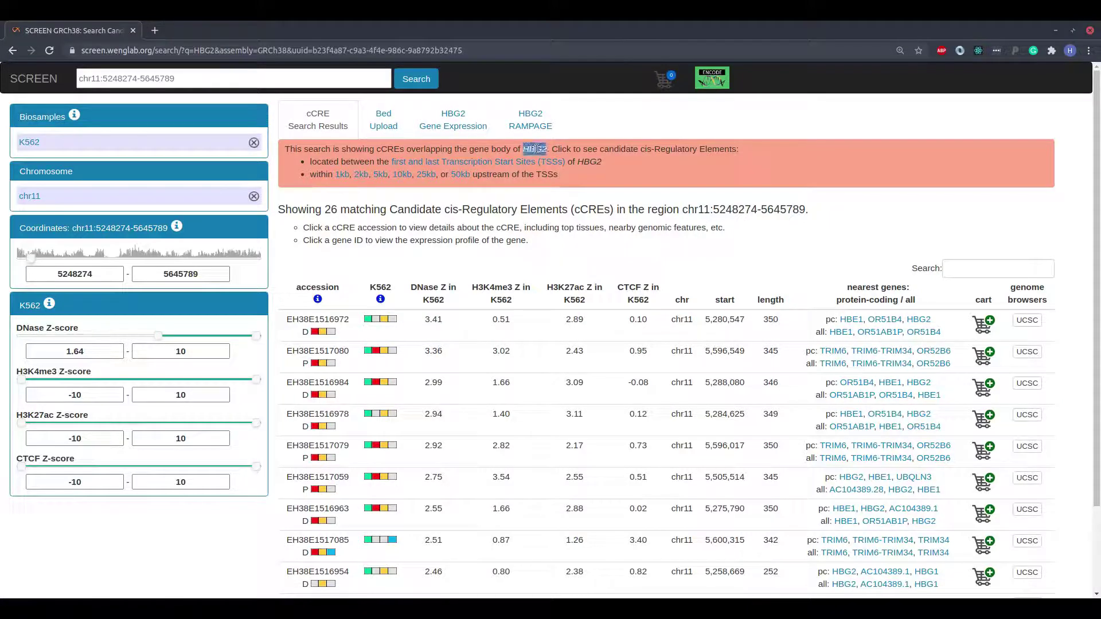
pyautogui.click(572, 208)
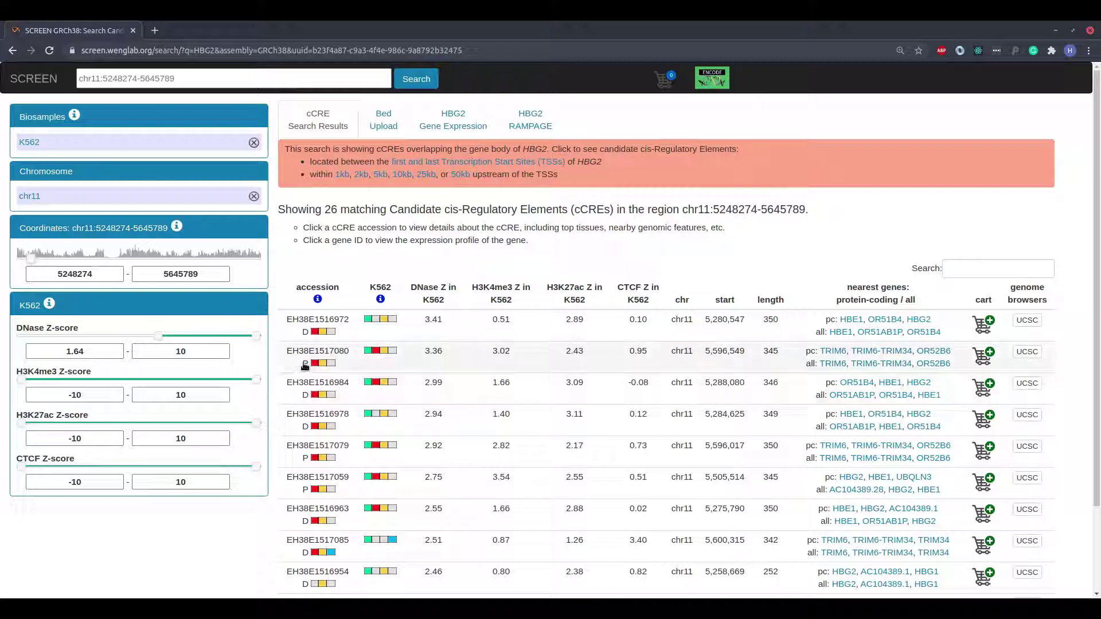
pyautogui.moveTo(306, 365)
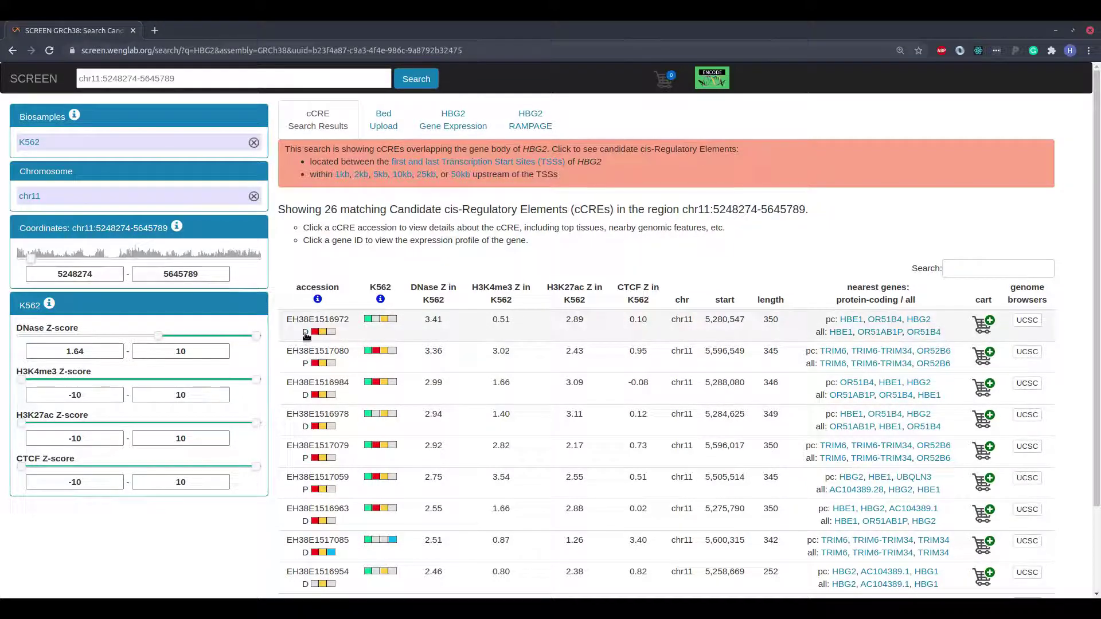
pyautogui.moveTo(308, 336)
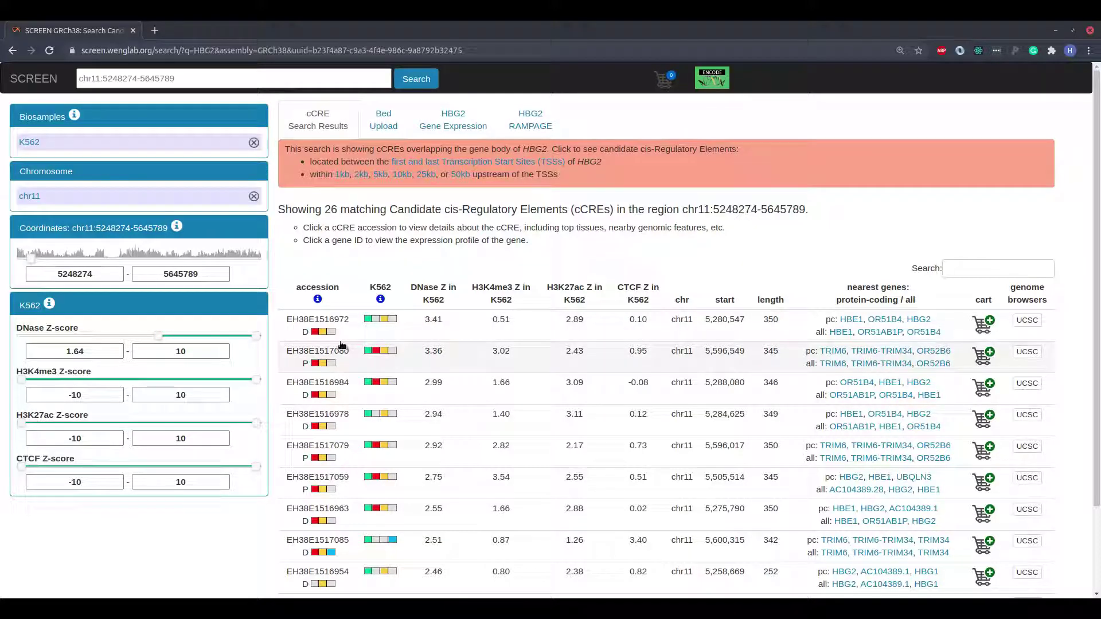
pyautogui.scroll(-3, 338, 402)
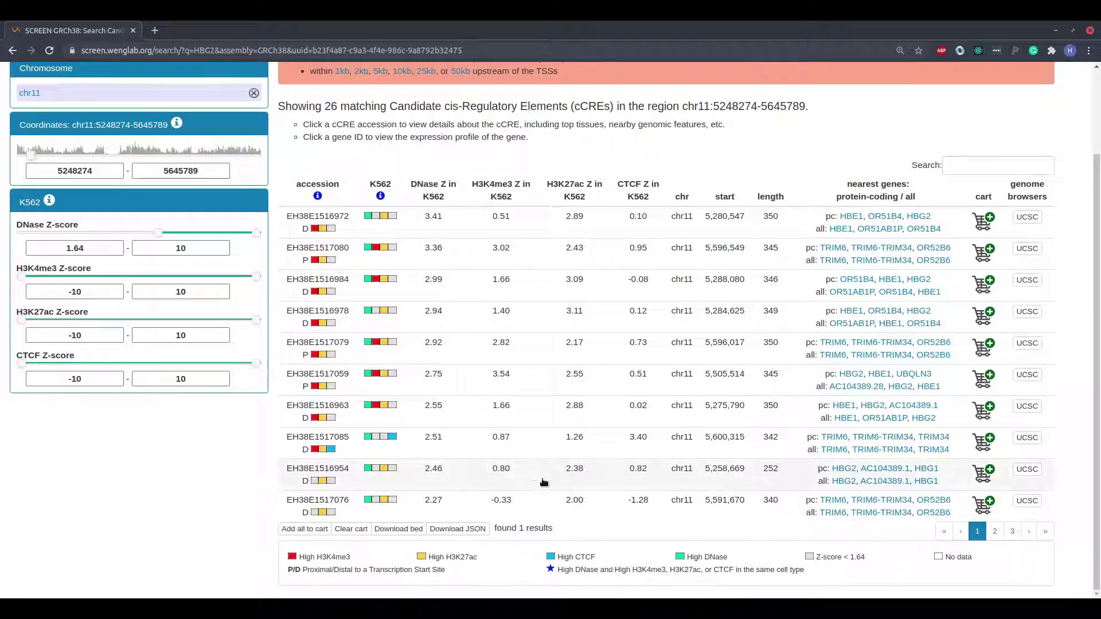
pyautogui.scroll(3, 576, 459)
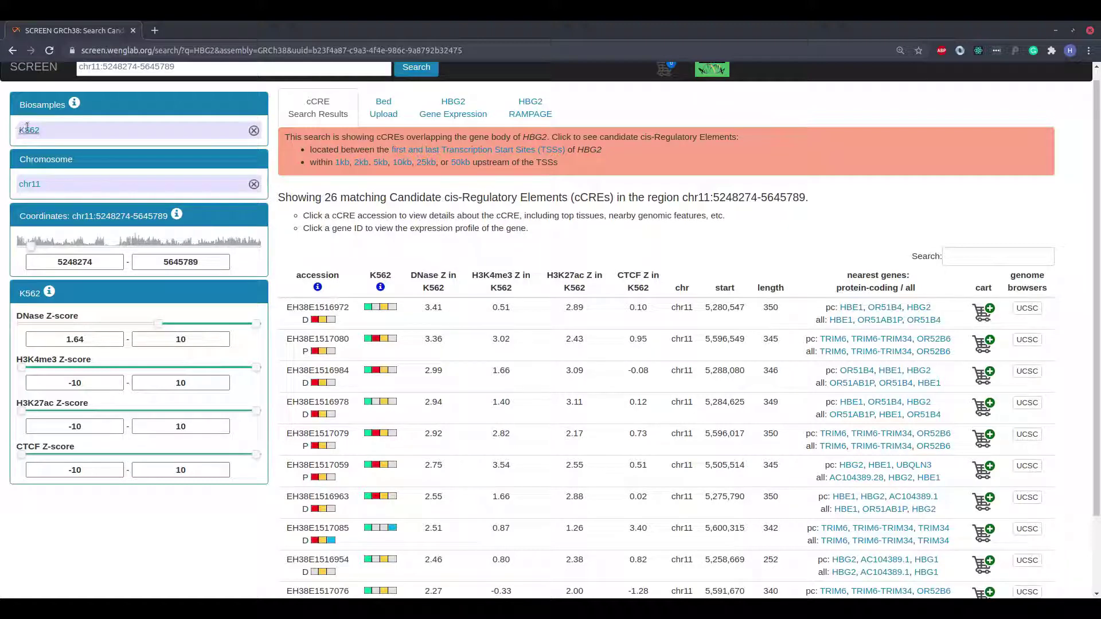
# Step: Replace the K562 biosample filter with A549 from lung tissue
pyautogui.click(29, 130)
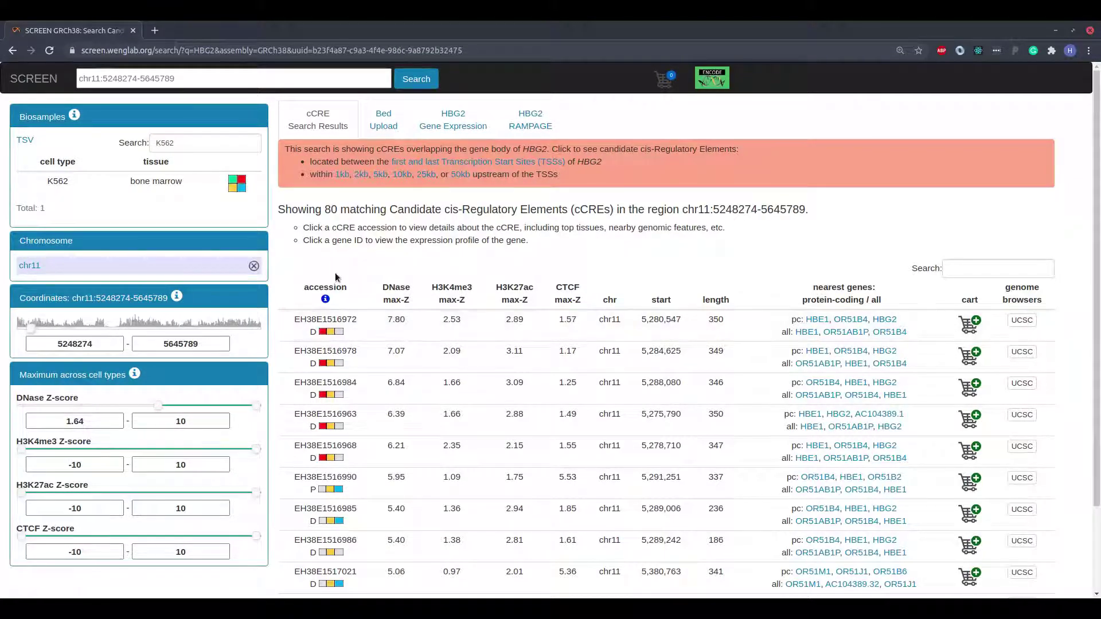
pyautogui.doubleClick(175, 151)
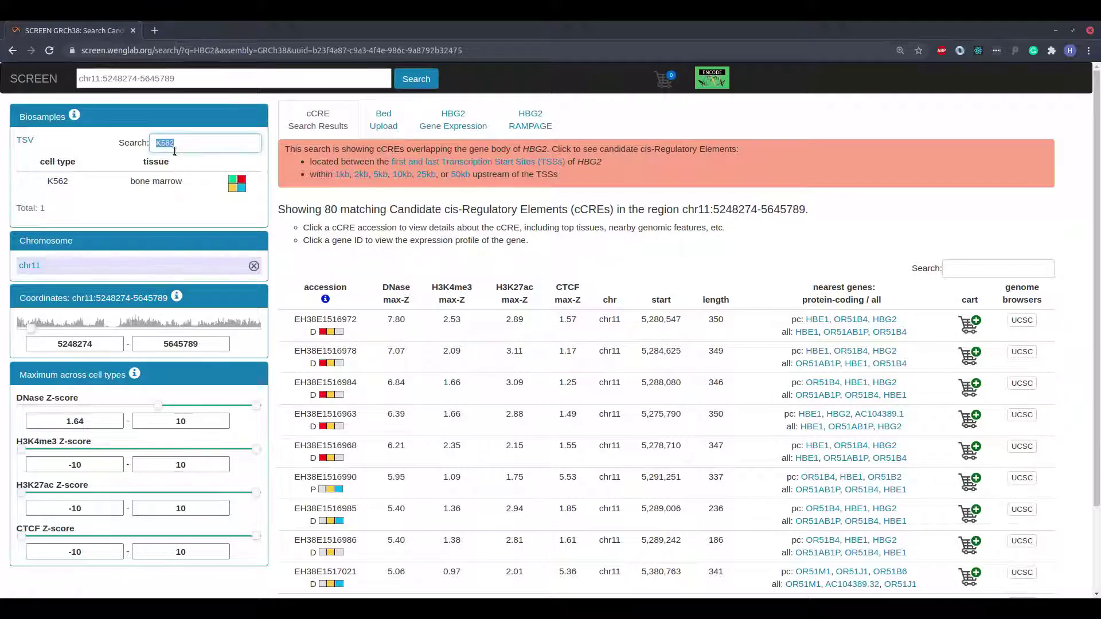
pyautogui.write('A54')
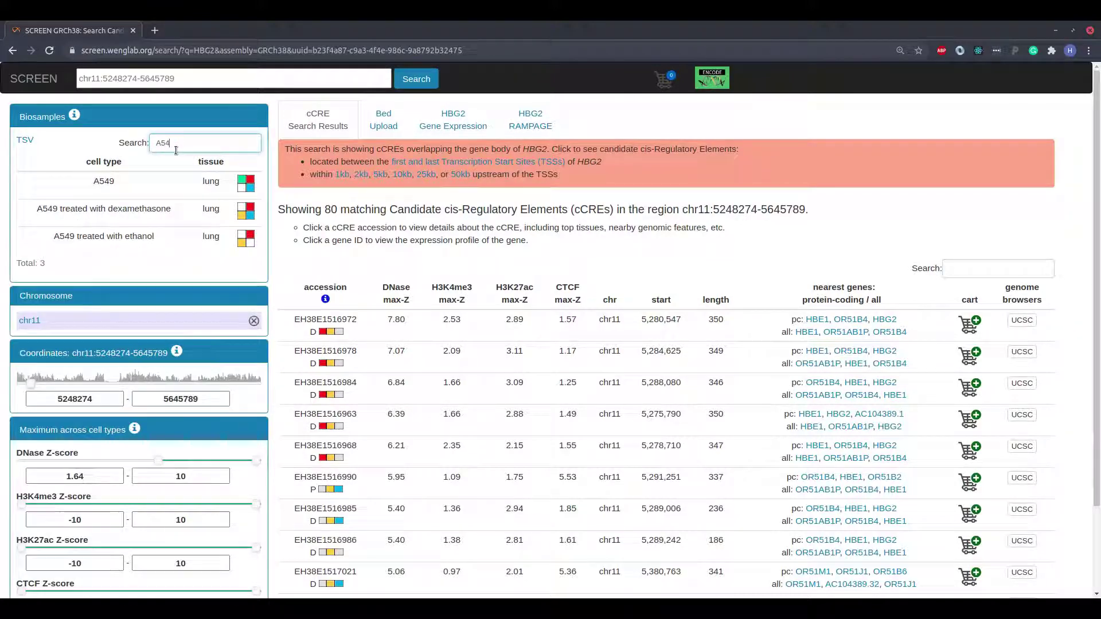
pyautogui.click(174, 184)
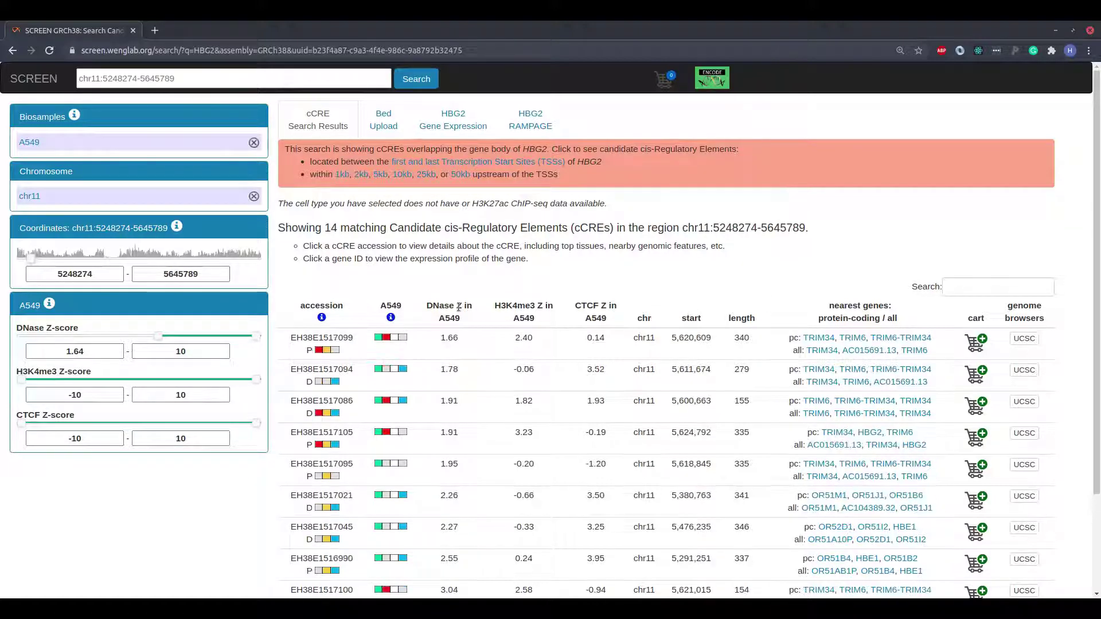
# Step: Sort the A549 cCRE results by start coordinate in descending order
pyautogui.click(644, 318)
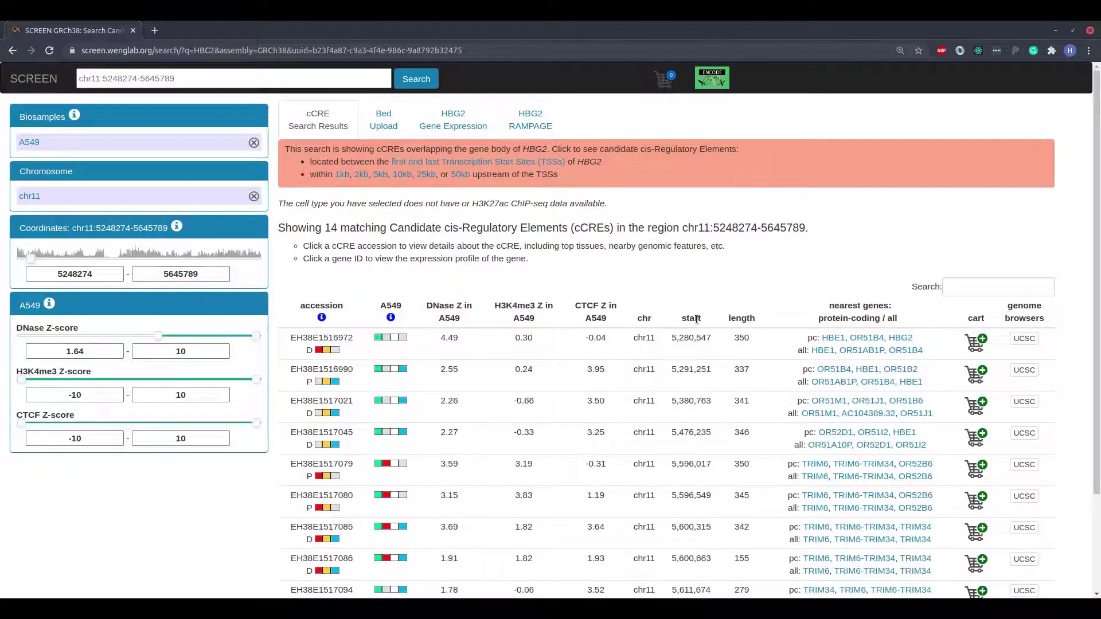
pyautogui.click(692, 318)
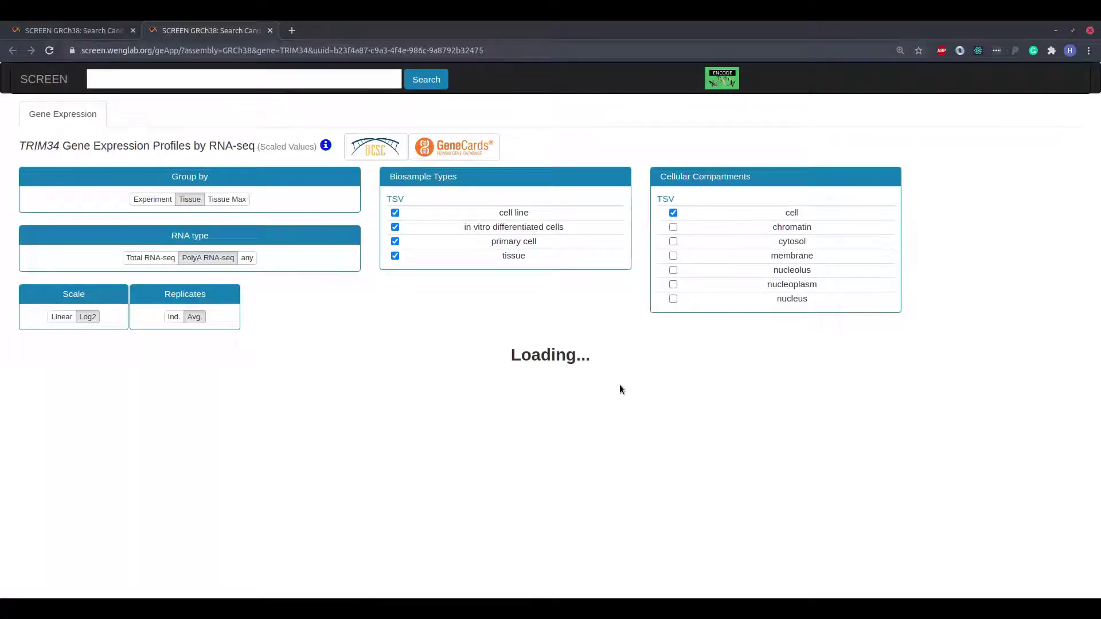
# Step: Return to the cCRE search results, add EH38E1517105 and EH38E1517101 to the cart, and open the cart
pyautogui.click(101, 33)
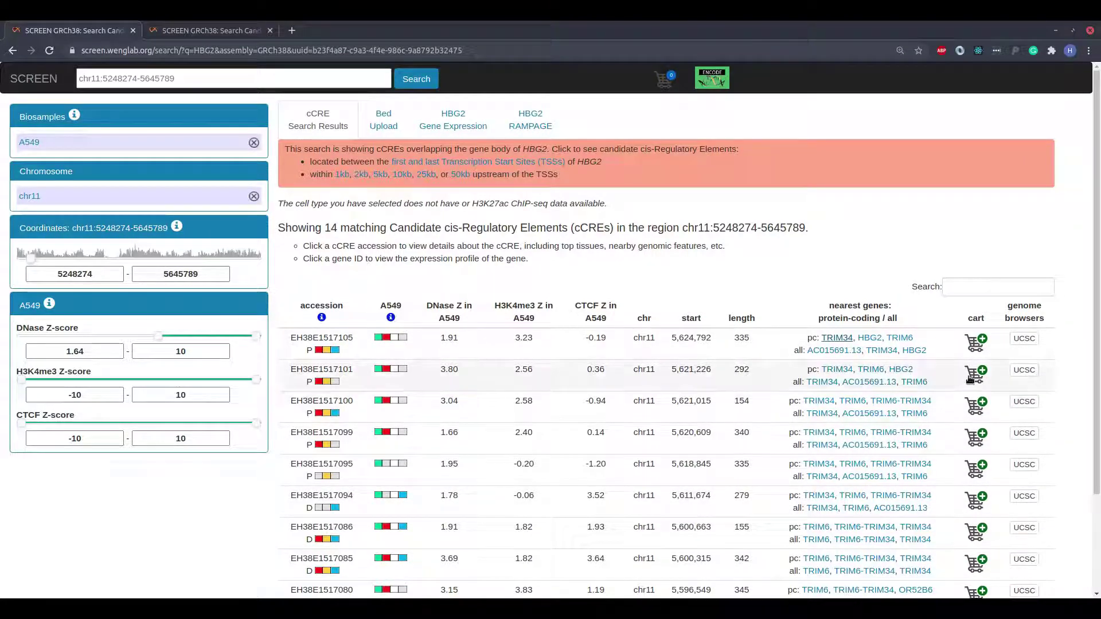
pyautogui.click(978, 344)
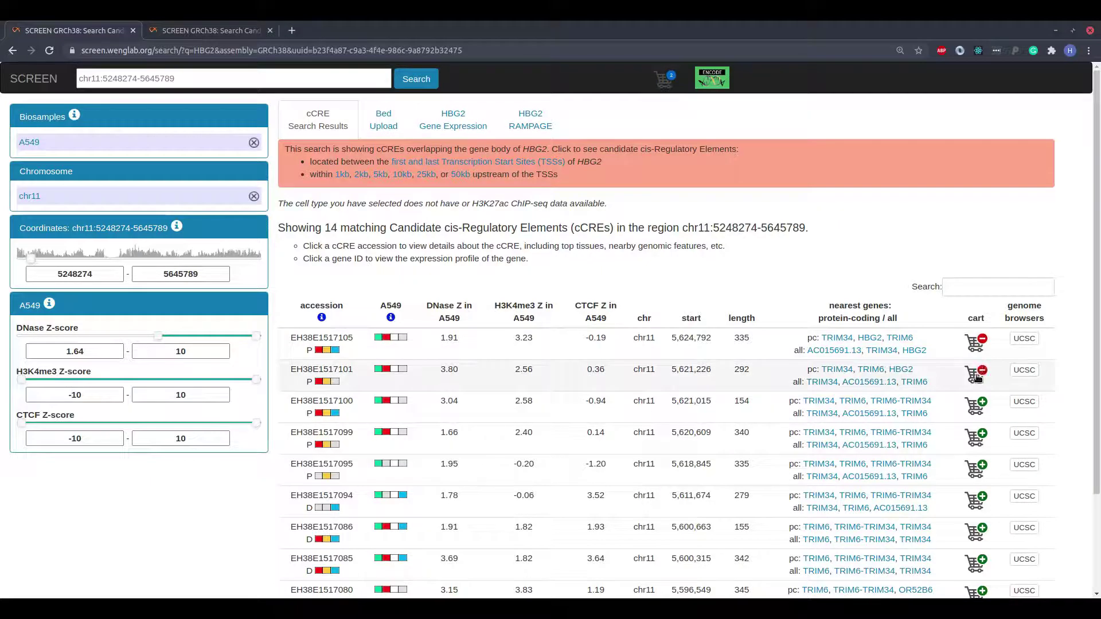
pyautogui.click(975, 409)
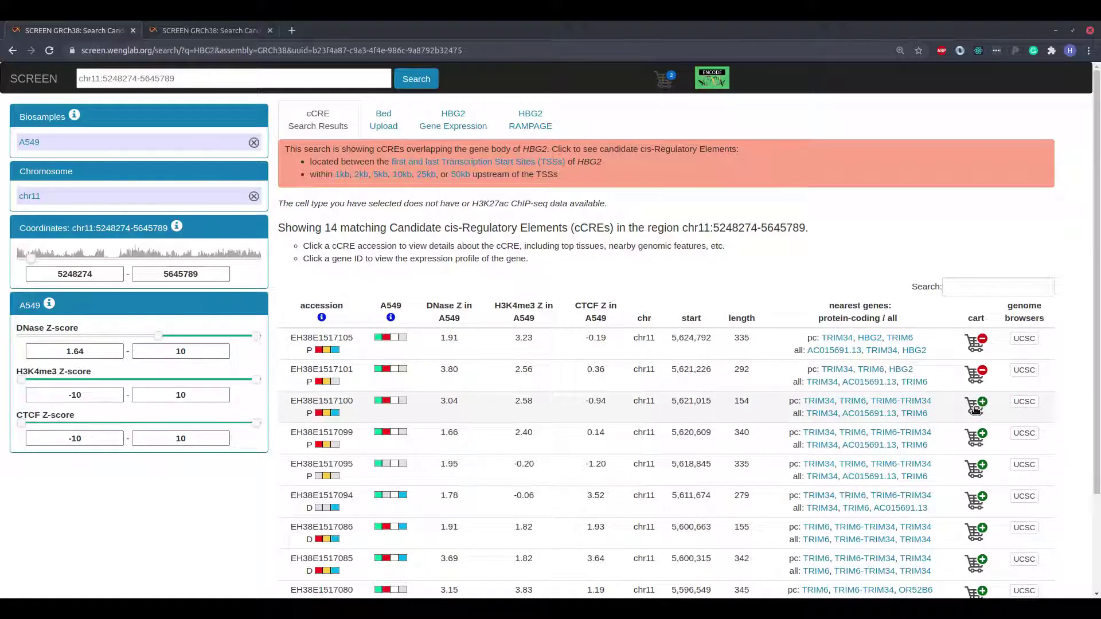
pyautogui.click(665, 81)
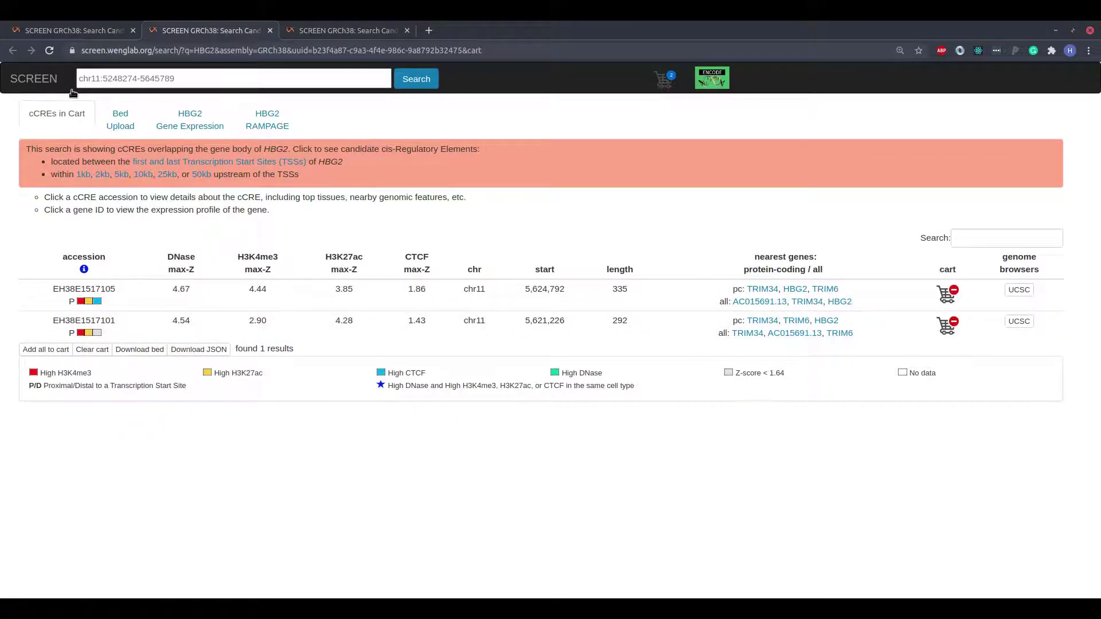
# Step: From the search results, open the UCSC genome browser configuration for EH38E1517105 and add the biosamples 22Rv1 and A549 treated with ethanol
pyautogui.click(64, 31)
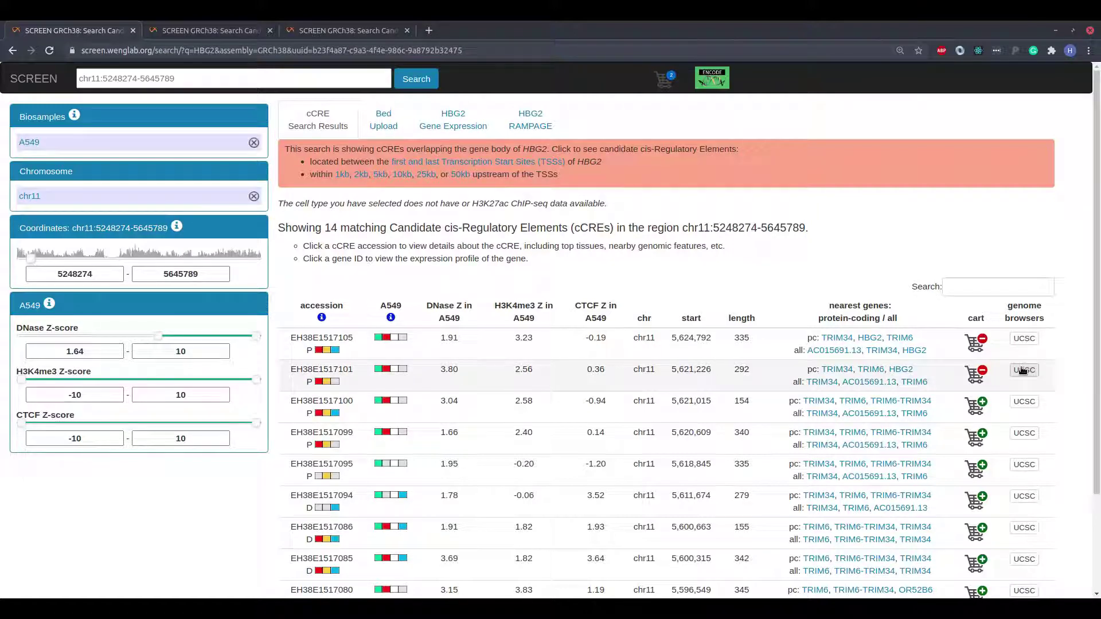
pyautogui.click(1019, 340)
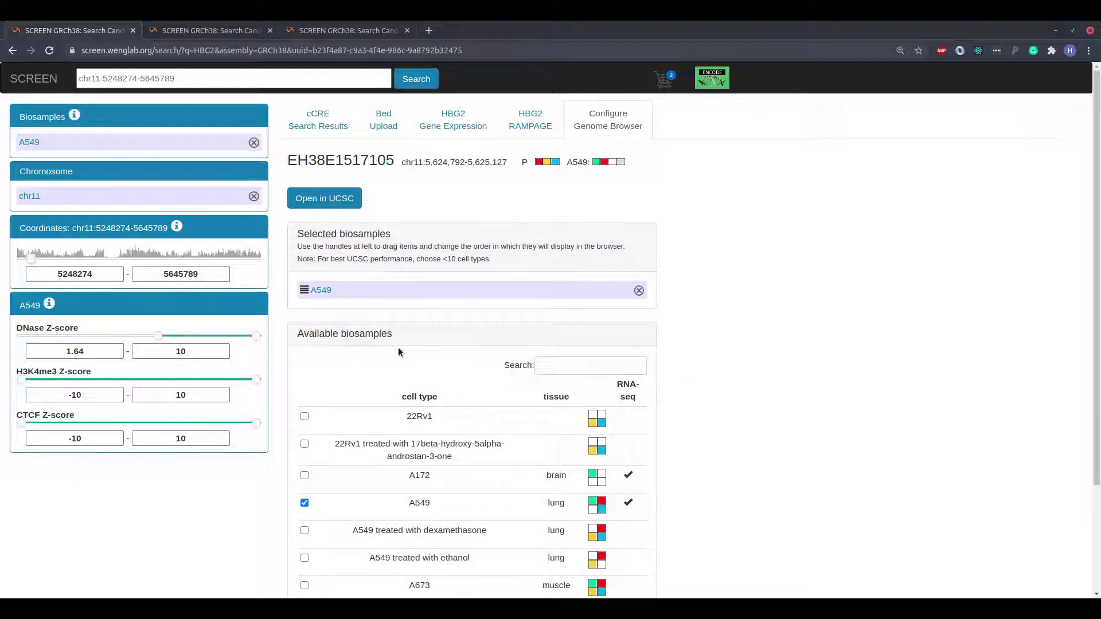
pyautogui.scroll(-2, 450, 413)
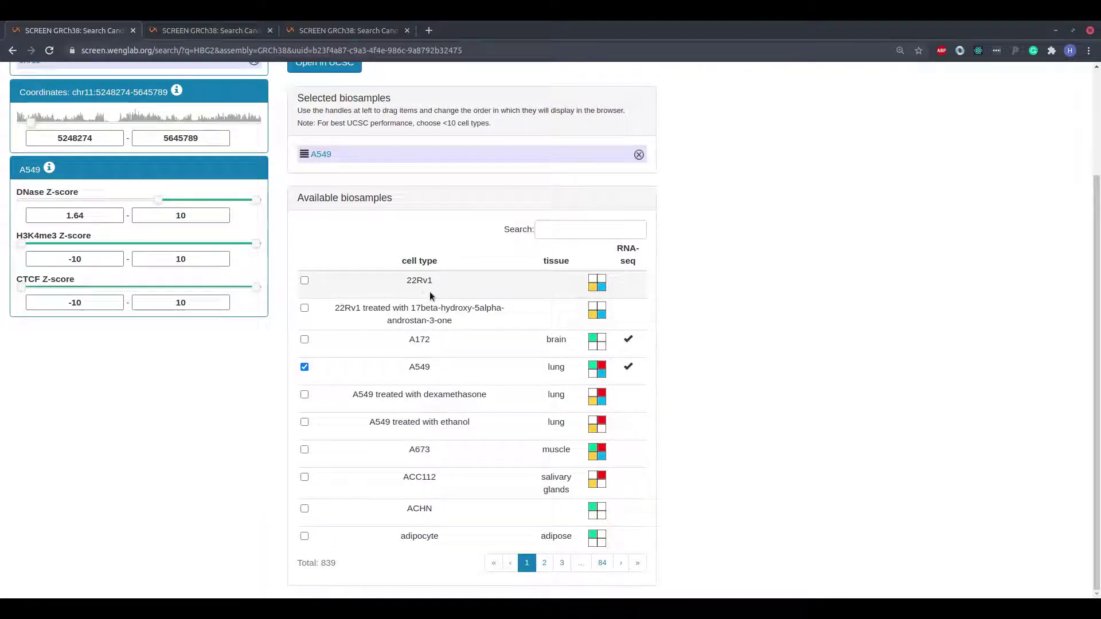
pyautogui.click(402, 296)
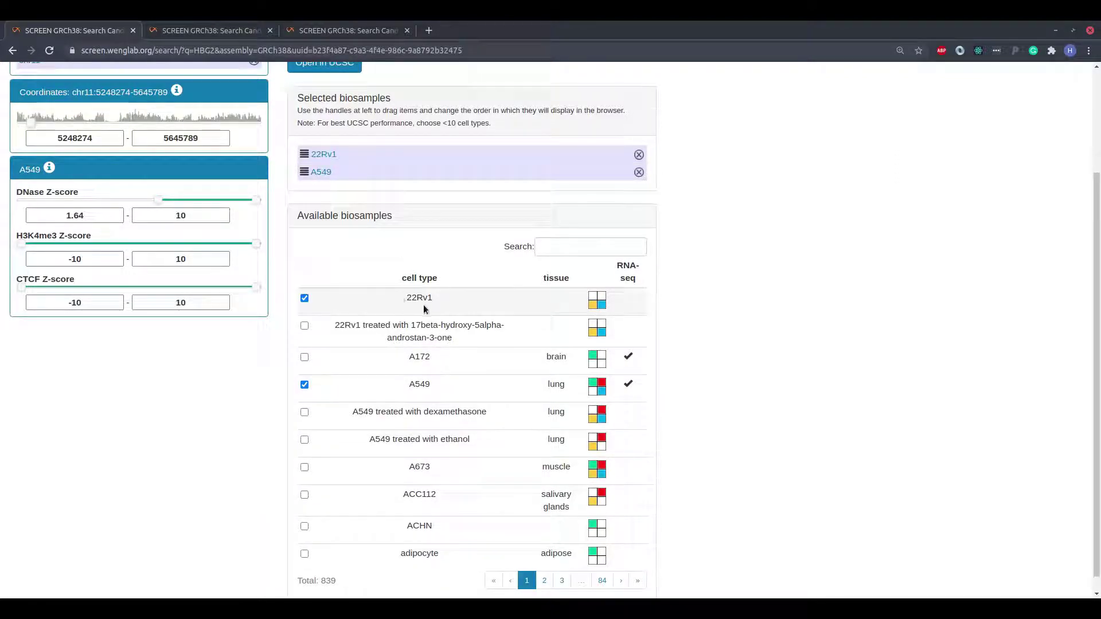
pyautogui.click(367, 456)
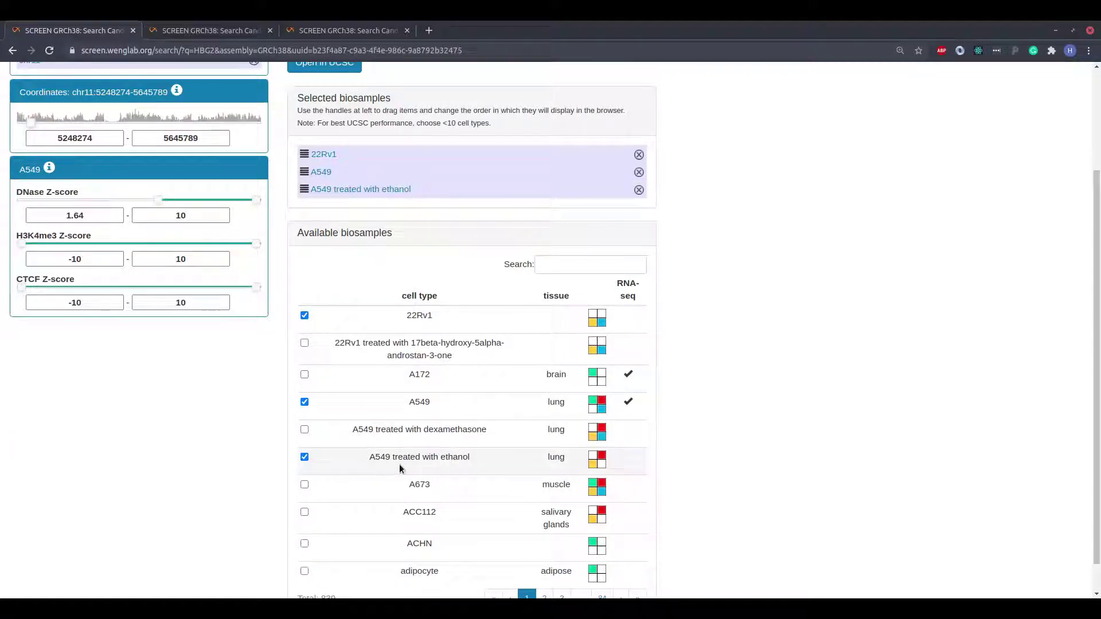
# Step: Place A549 treated with ethanol between 22Rv1 and A549 in the selected biosamples, and open the configured view in UCSC
pyautogui.moveTo(303, 189); pyautogui.dragTo(304, 154)
pyautogui.scroll(3, 686, 295)
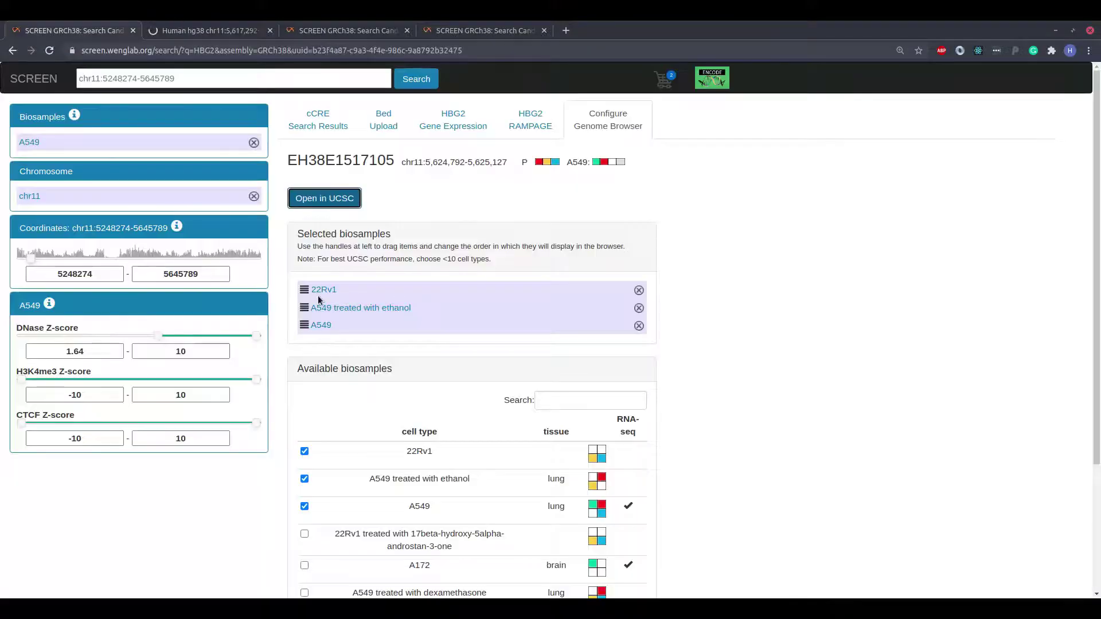
# Step: Remove 22Rv1 and A549 treated with ethanol from the selected biosamples
pyautogui.click(639, 291)
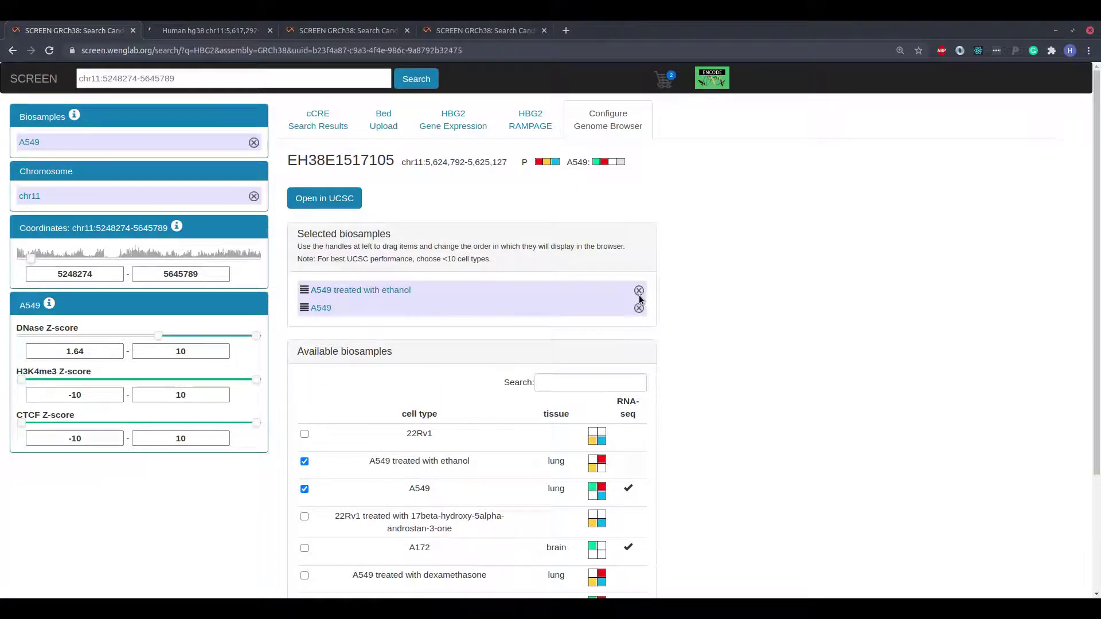
pyautogui.click(639, 291)
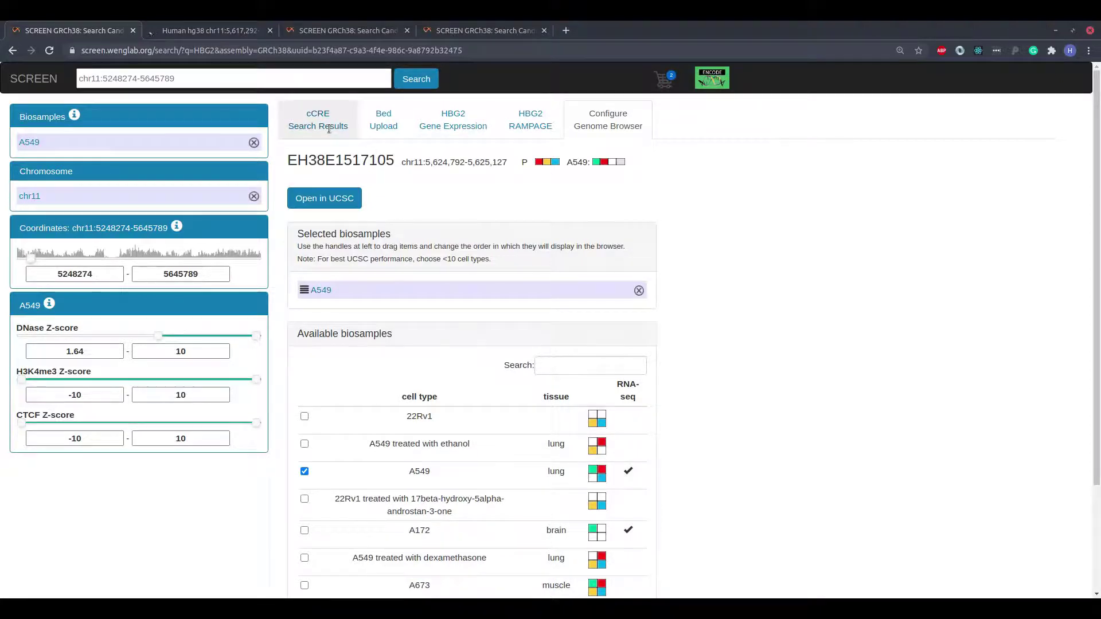
# Step: View the HBG2 gene expression profiles by RNA-seq and their UCSC link
pyautogui.click(416, 117)
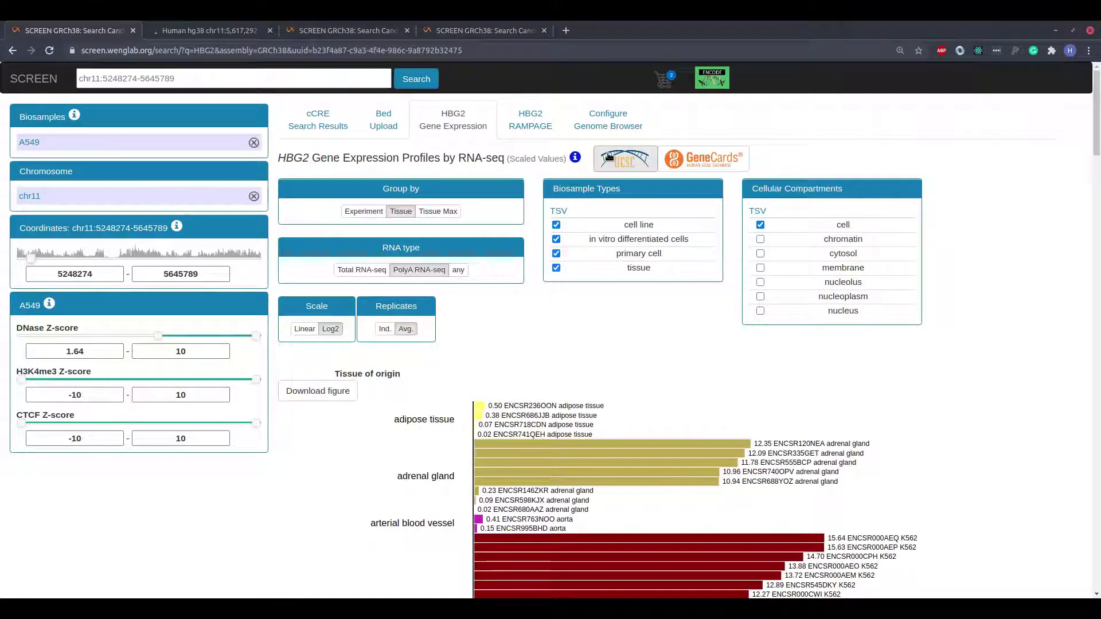
pyautogui.click(608, 157)
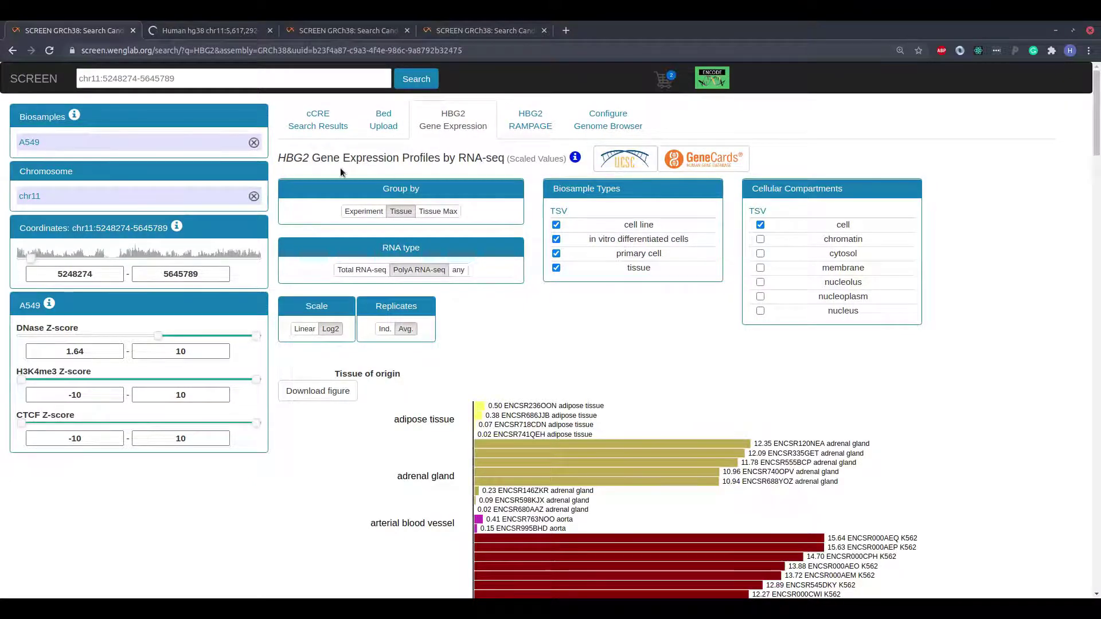
# Step: Return to the cCRE search results and download them as a BED file
pyautogui.click(317, 128)
pyautogui.scroll(-2, 416, 408)
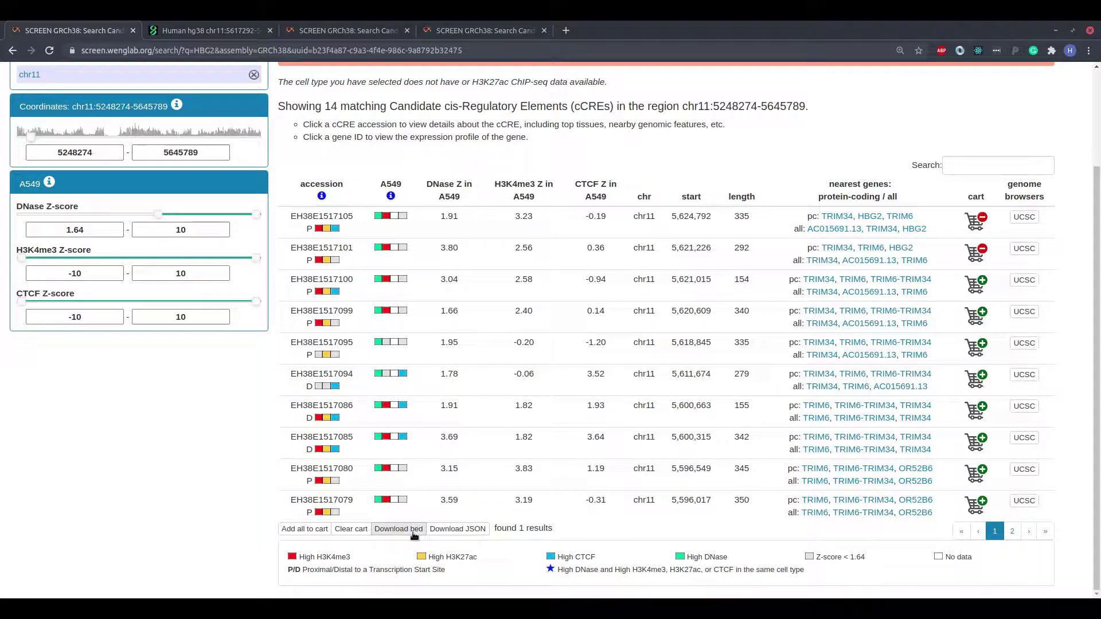
pyautogui.click(415, 533)
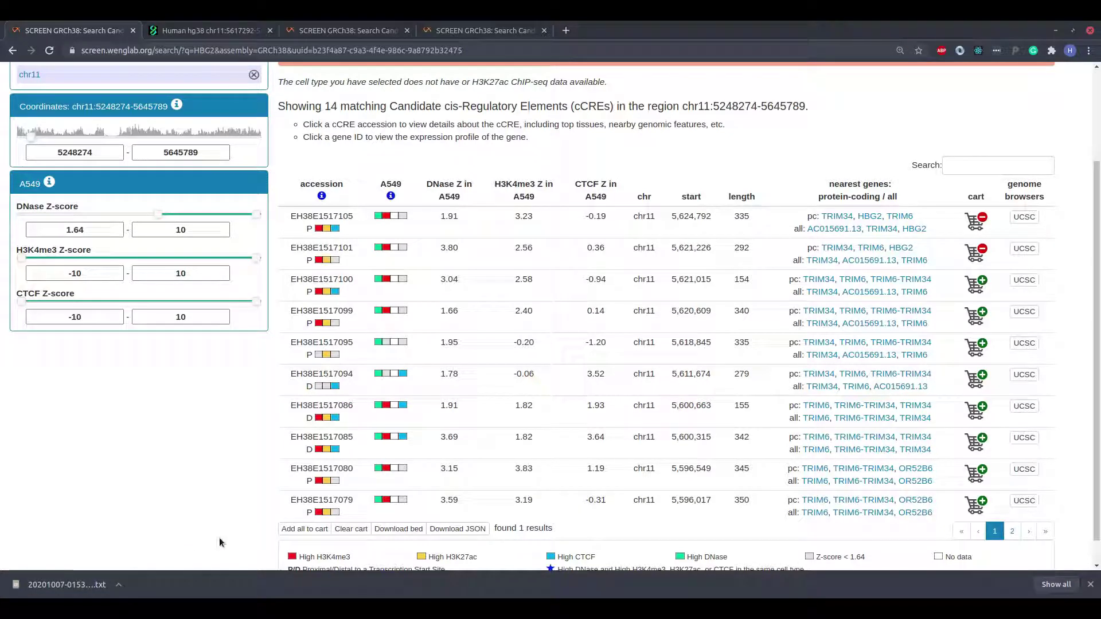
# Step: Open the details of cCRE EH38E1517105 and review its classification in specific biosamples
pyautogui.click(489, 231)
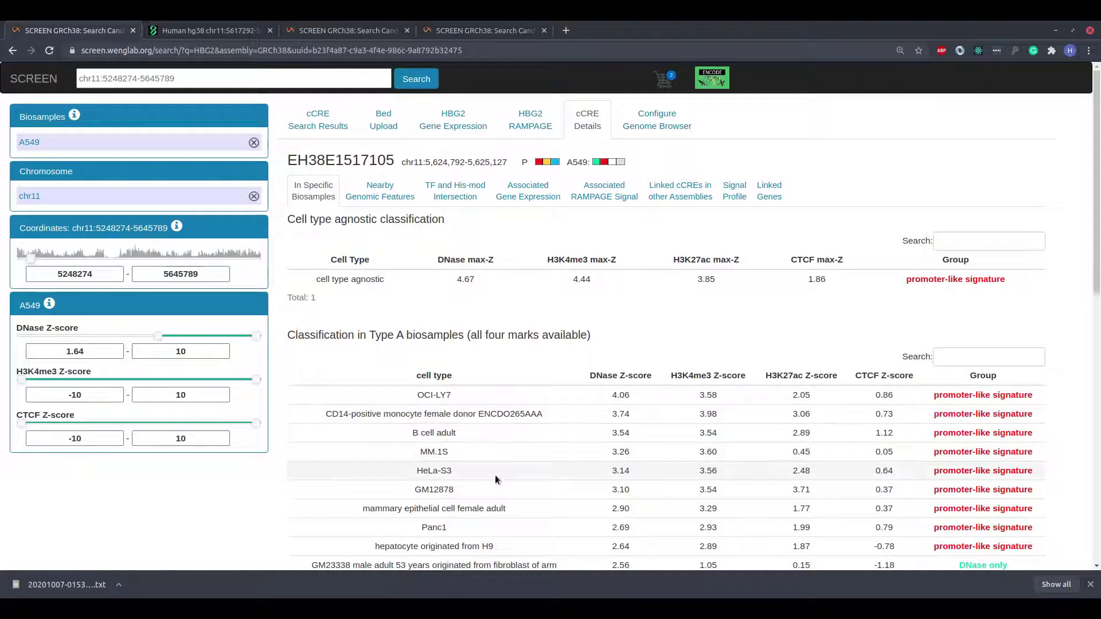
pyautogui.scroll(-3, 491, 516)
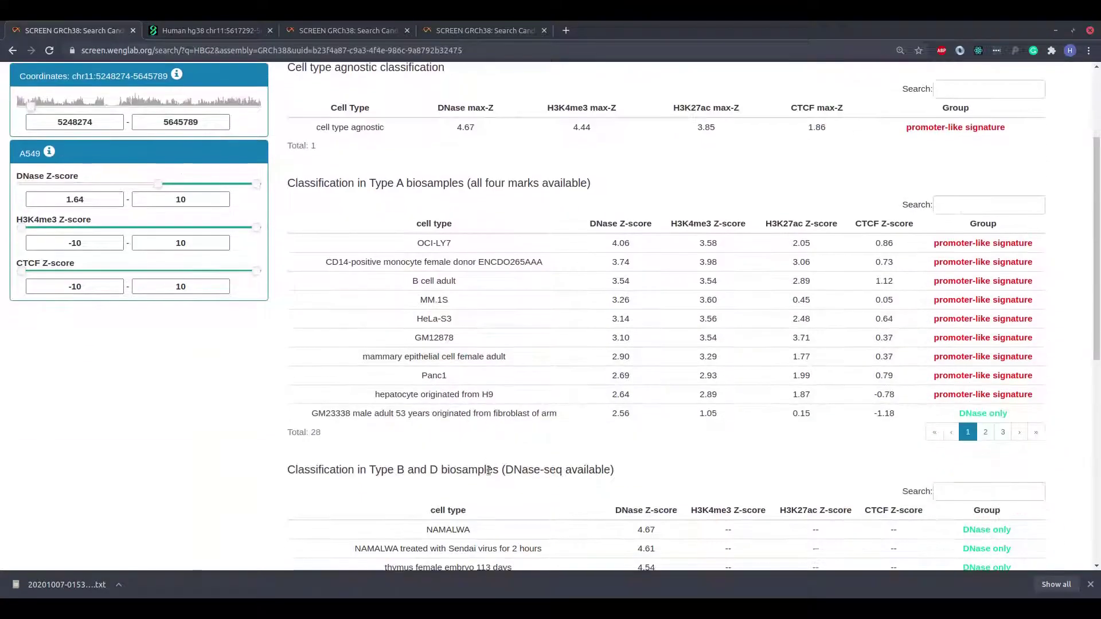